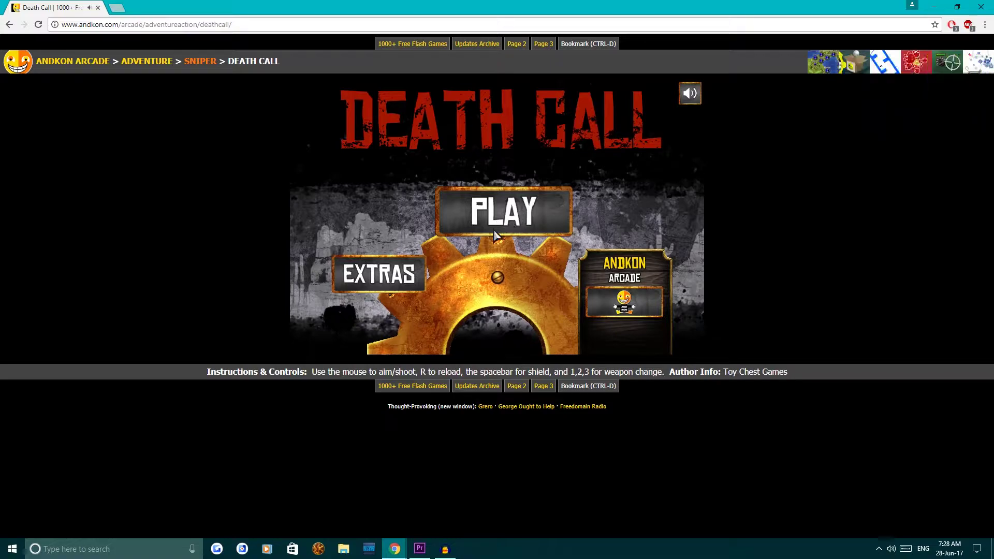
Start Story Mode and skip the senator's intro cutscene to reach level 1, wave 1
click(516, 212)
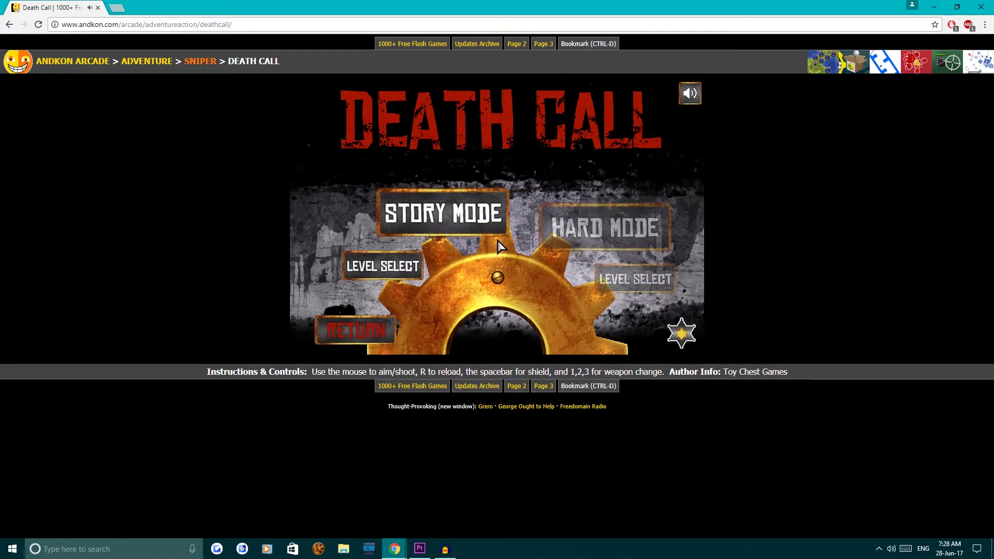
click(447, 215)
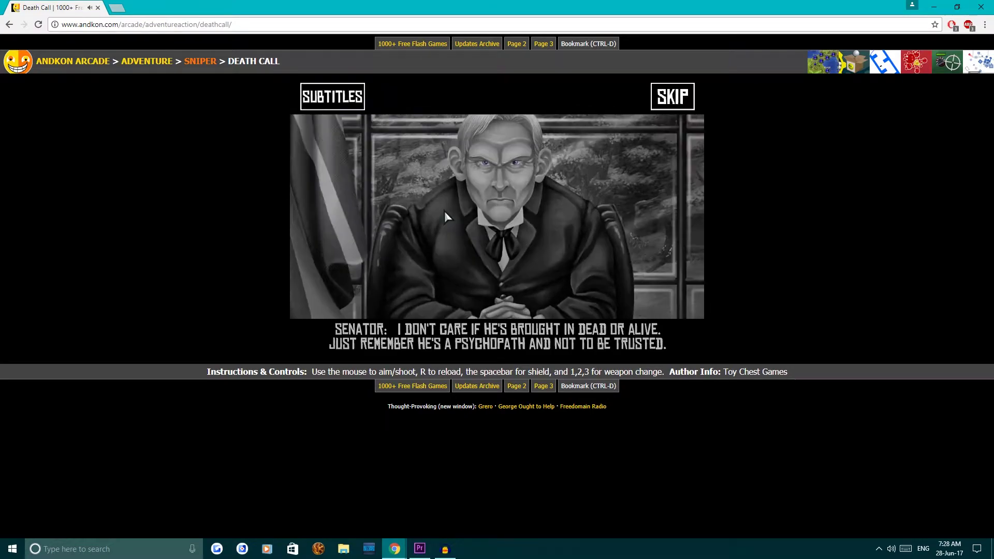
click(675, 96)
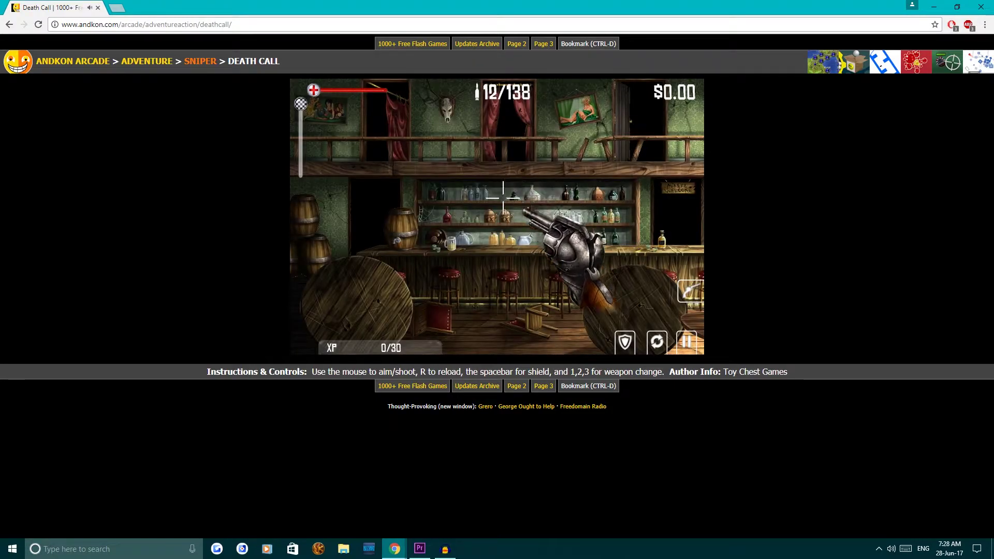
Gun down wave 1's saloon and bar gunmen, reloading once, earning $15.19 and the Jr. Gunman badge
click(420, 256)
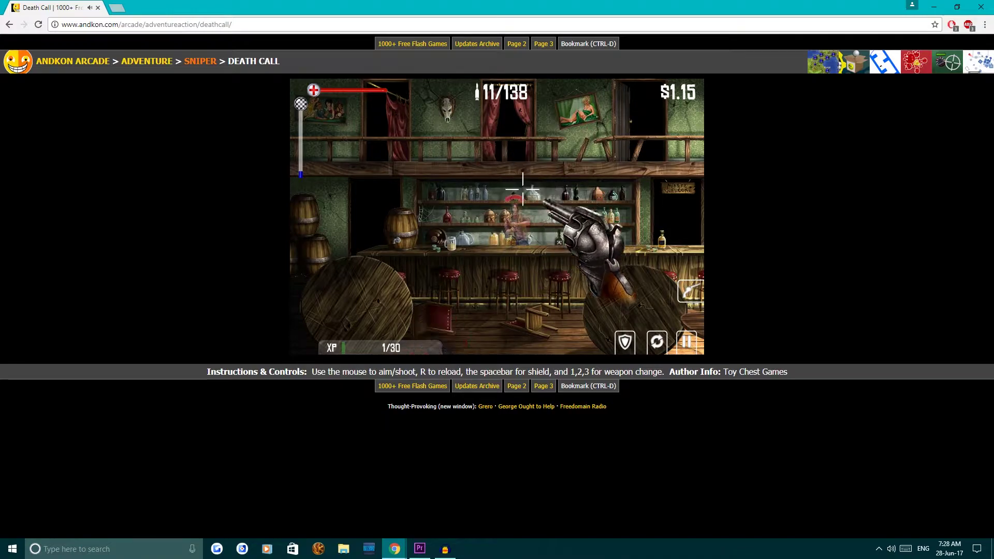
click(586, 225)
click(543, 257)
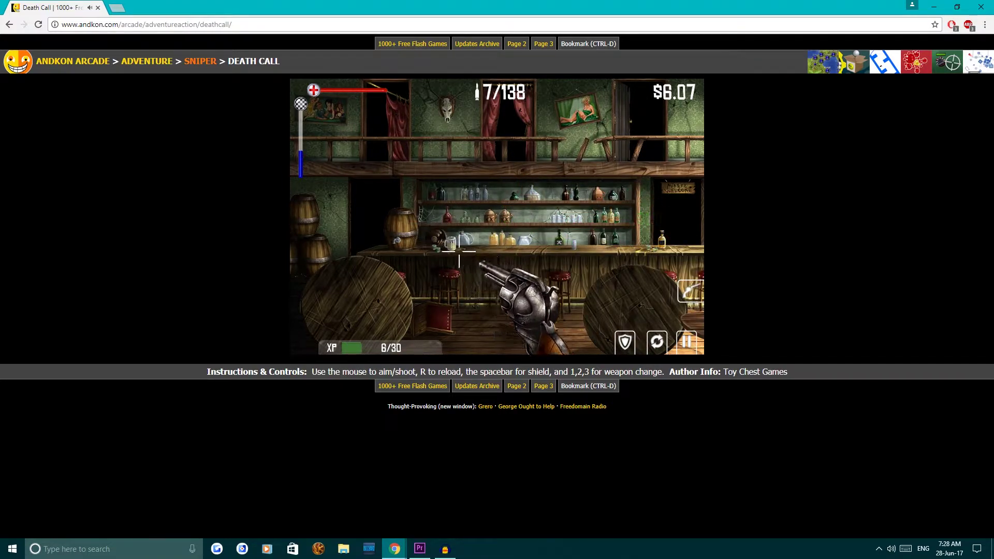
click(396, 128)
click(450, 233)
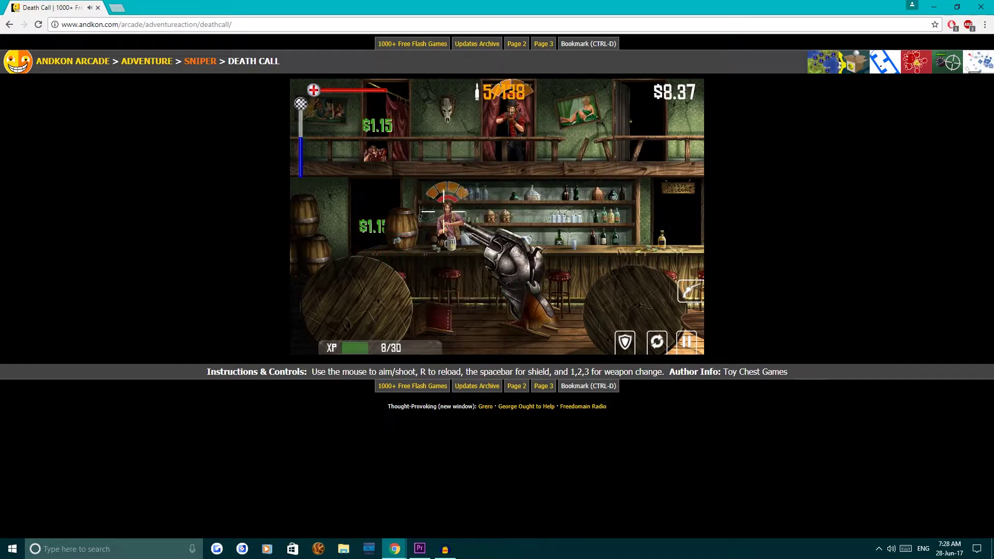
click(512, 135)
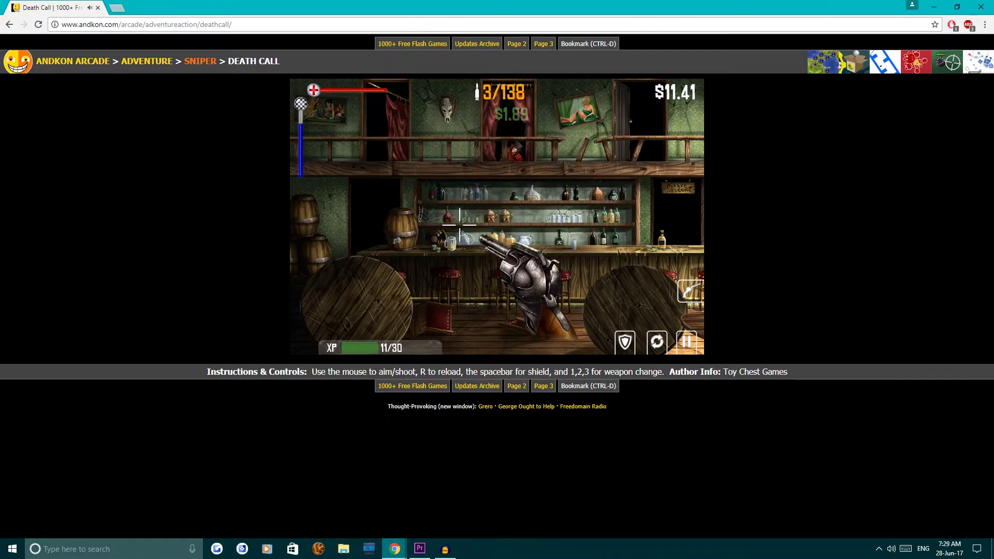
click(419, 295)
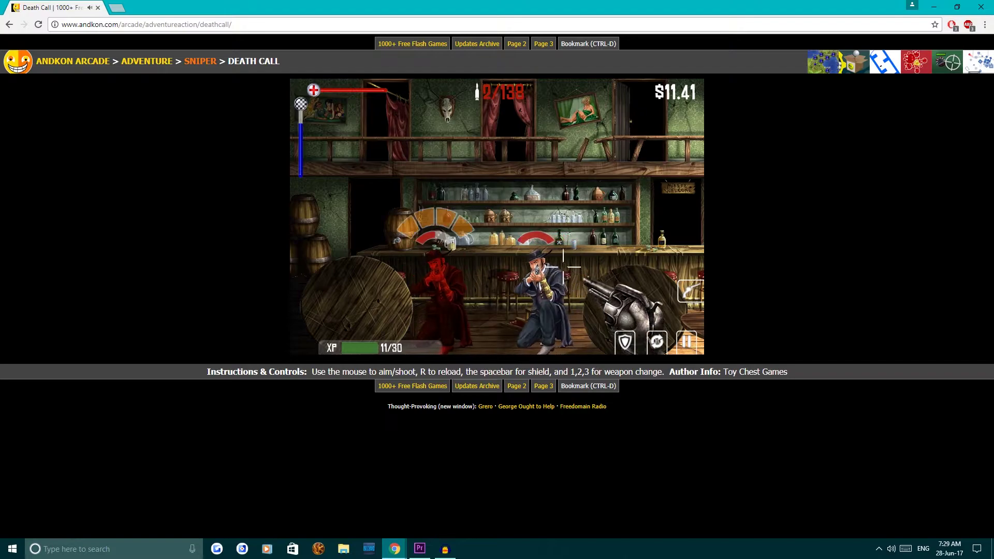
click(536, 272)
click(517, 273)
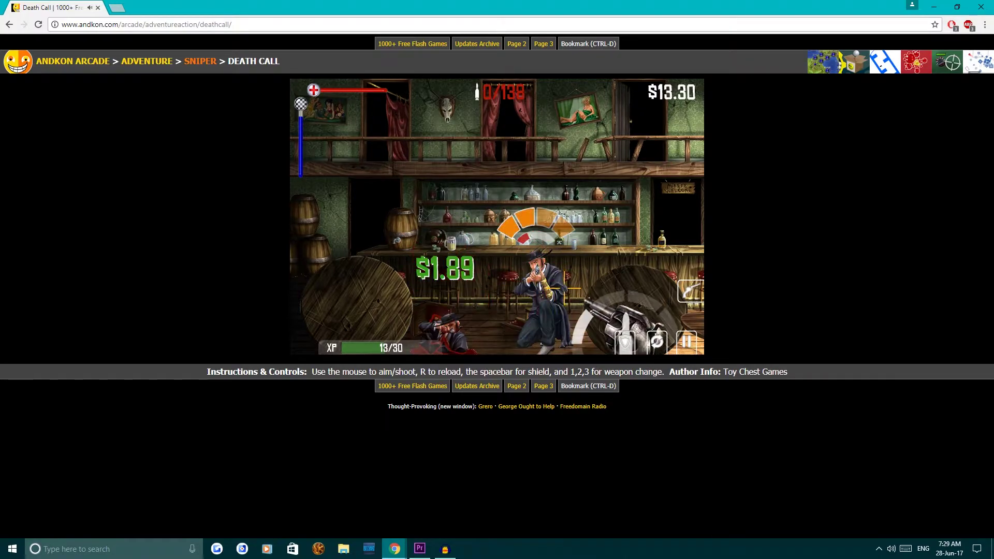
key(r)
click(553, 294)
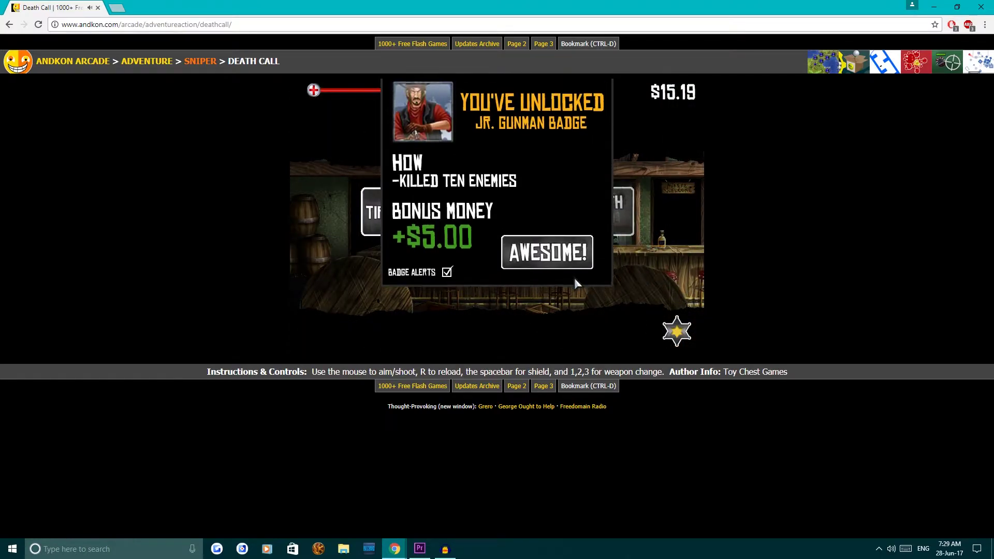
Glance at the Badges grid, dismiss the badge notice, and begin wave 2 at $20.19
click(563, 271)
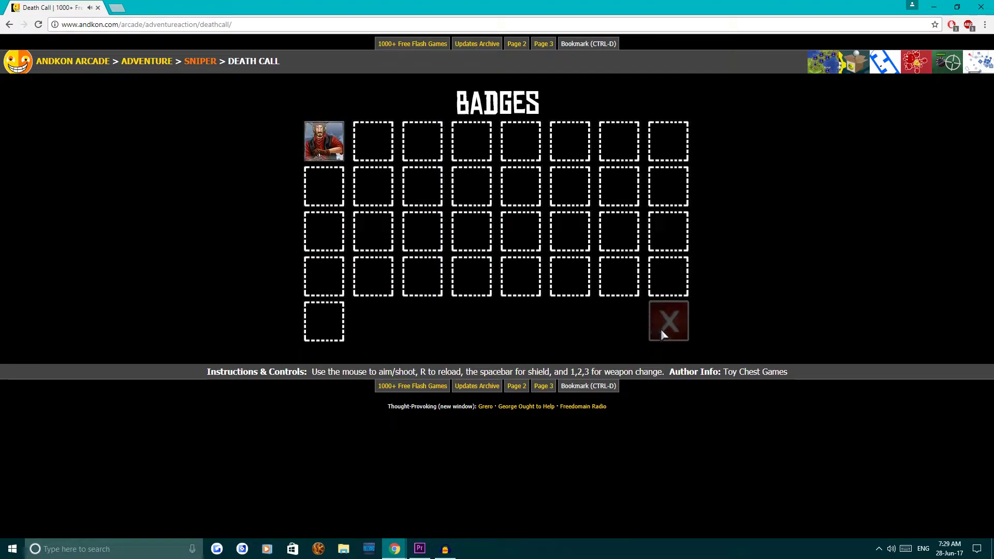
click(661, 326)
click(564, 260)
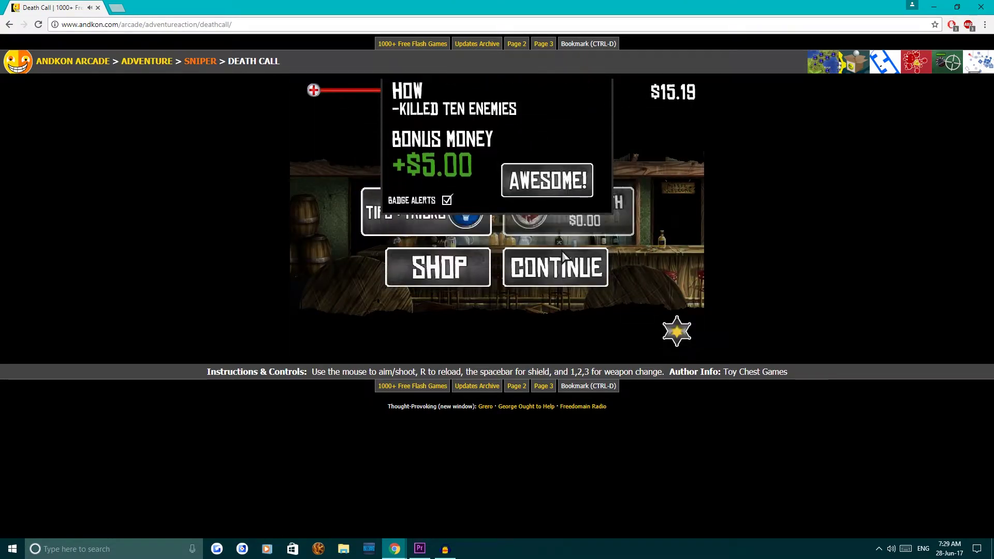
click(559, 278)
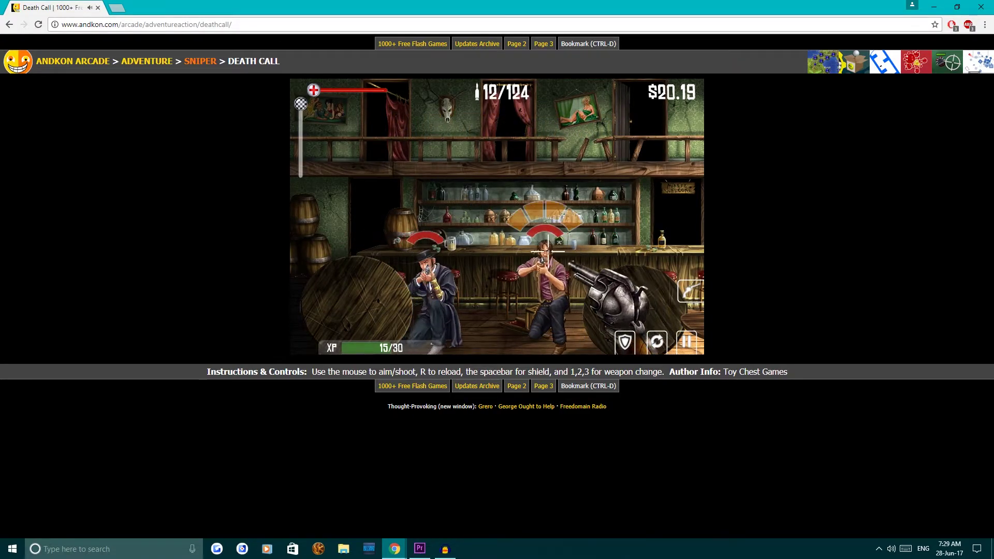
Shoot the gunmen and the bartender enemy at the bar, then reload the revolver
click(517, 268)
click(425, 250)
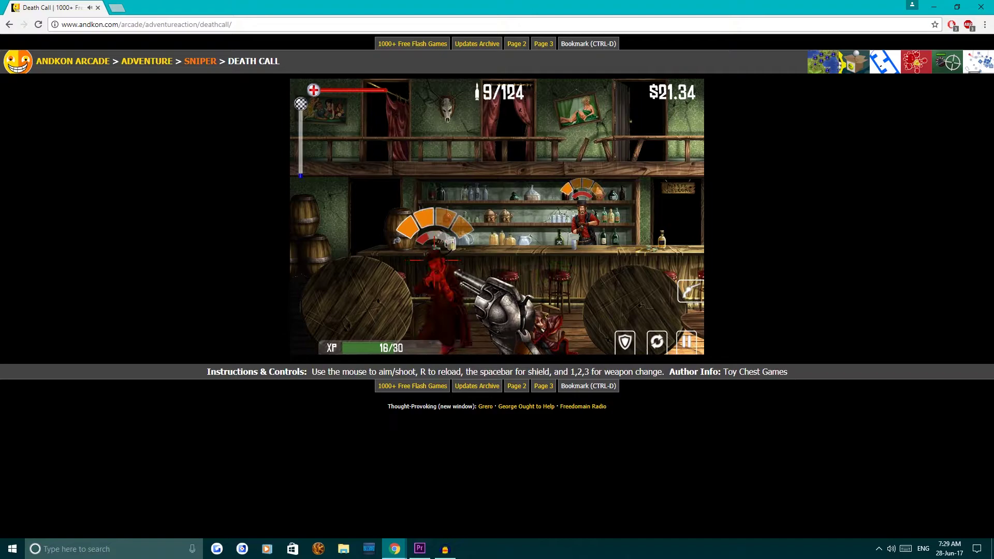
click(426, 251)
click(583, 210)
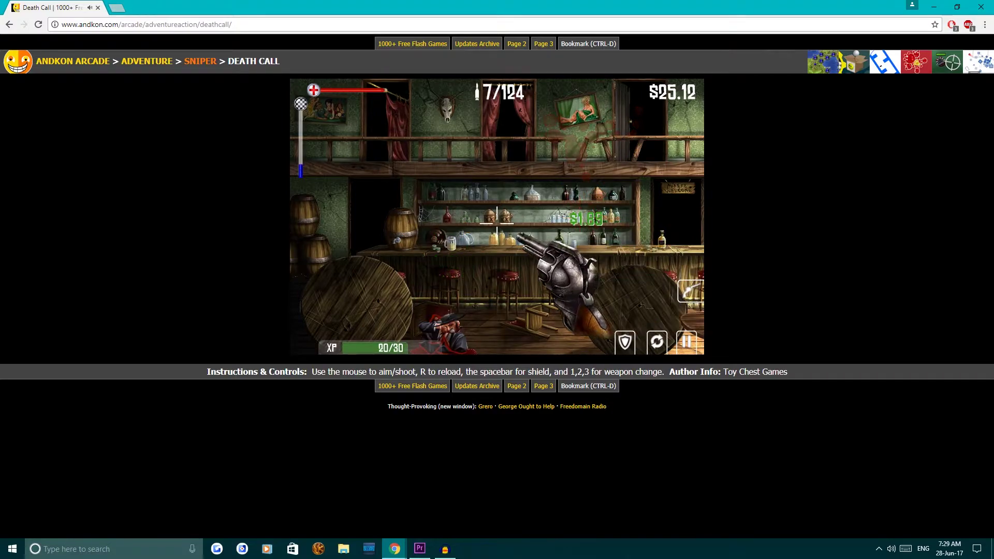
key(r)
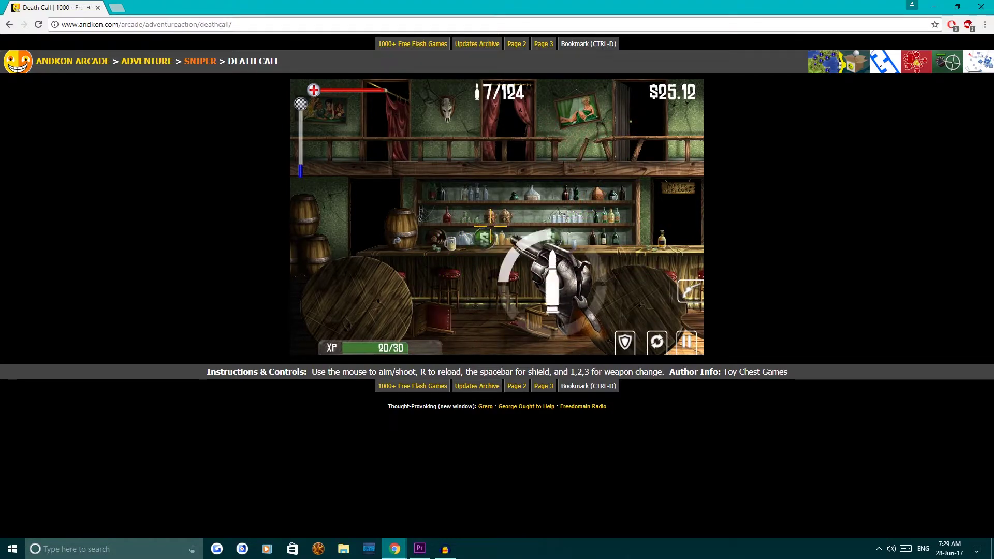
Grab the money bag on the bar, shoot the newly appearing bar enemies, and reload
click(486, 237)
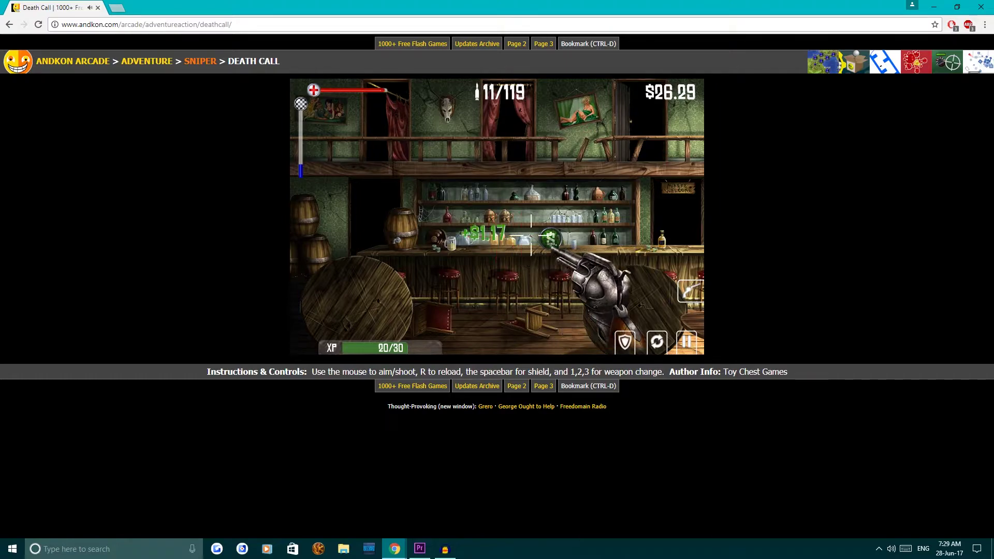
click(547, 237)
click(445, 211)
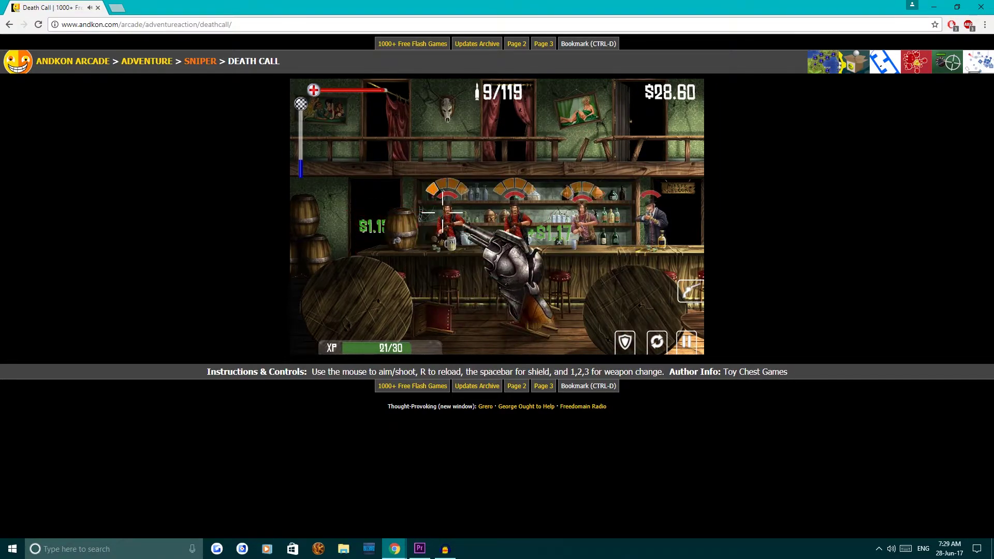
click(444, 210)
click(514, 211)
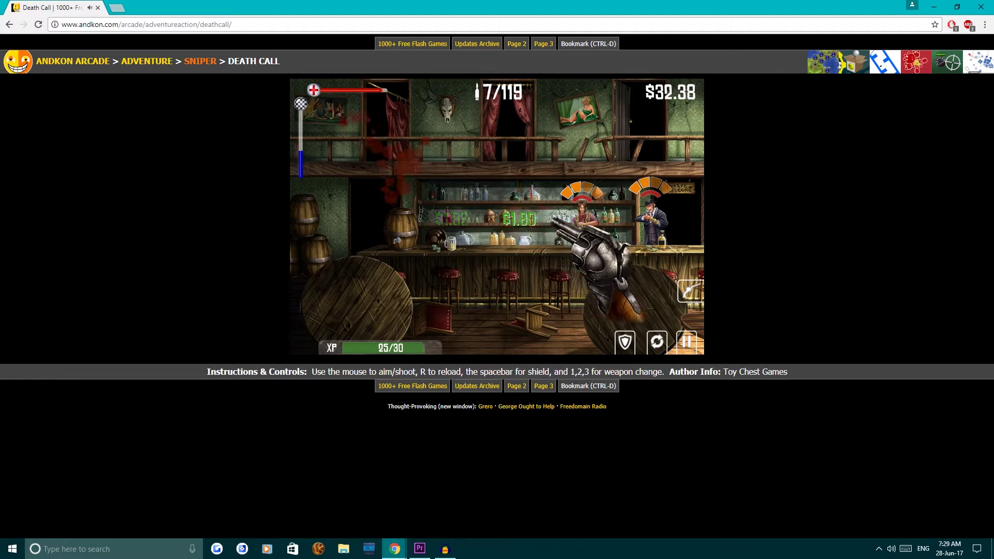
click(582, 213)
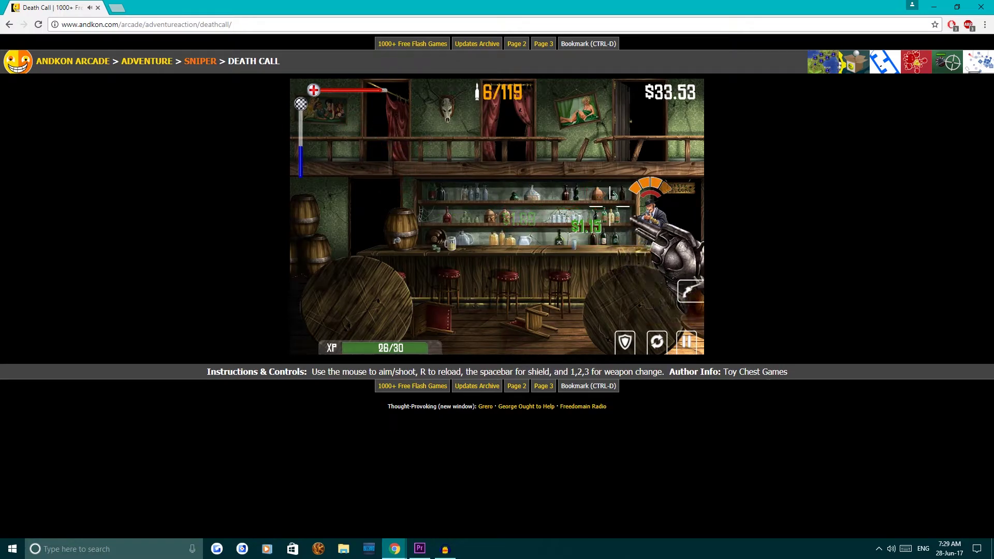
click(654, 208)
key(r)
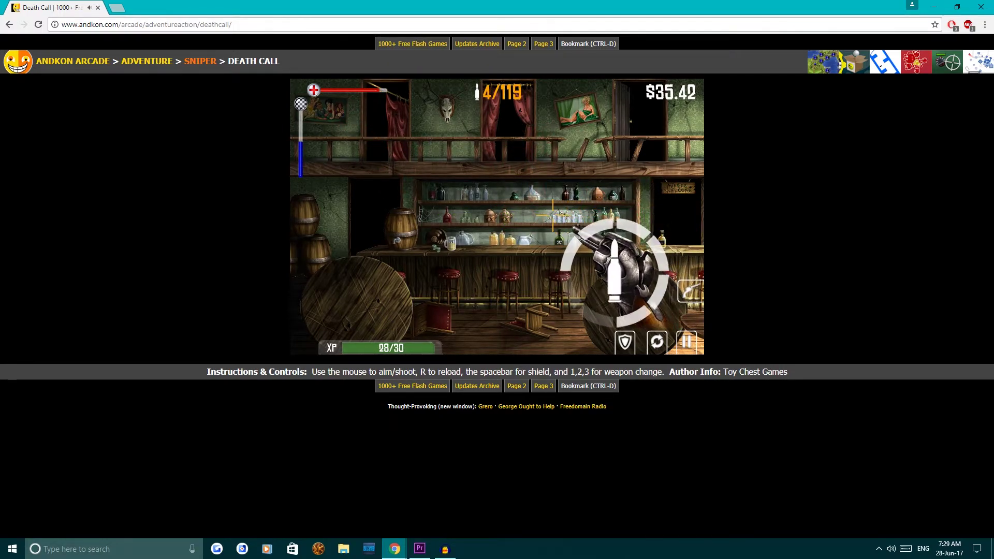
Shoot the enemies lined along the bar and on the left, then reload
click(575, 218)
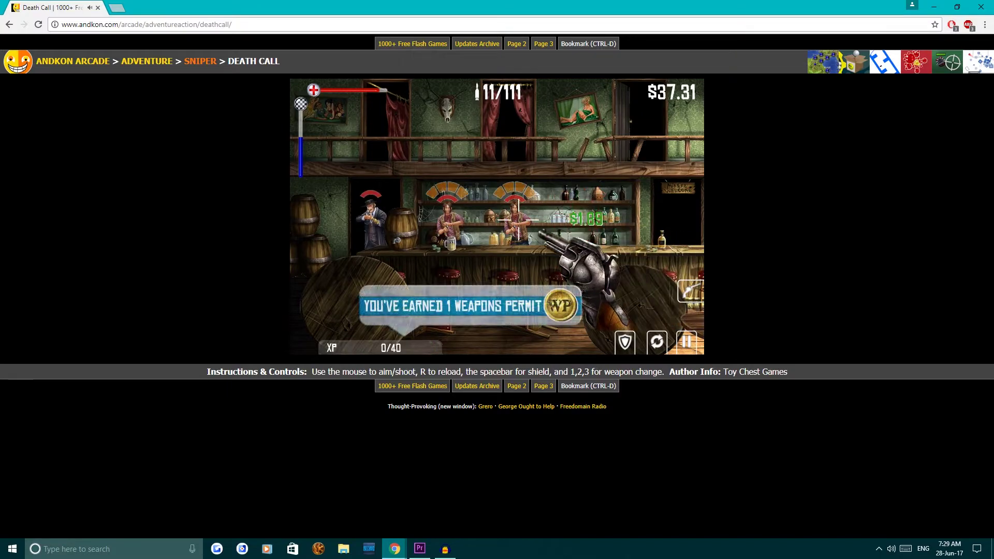
click(516, 222)
click(450, 222)
click(458, 228)
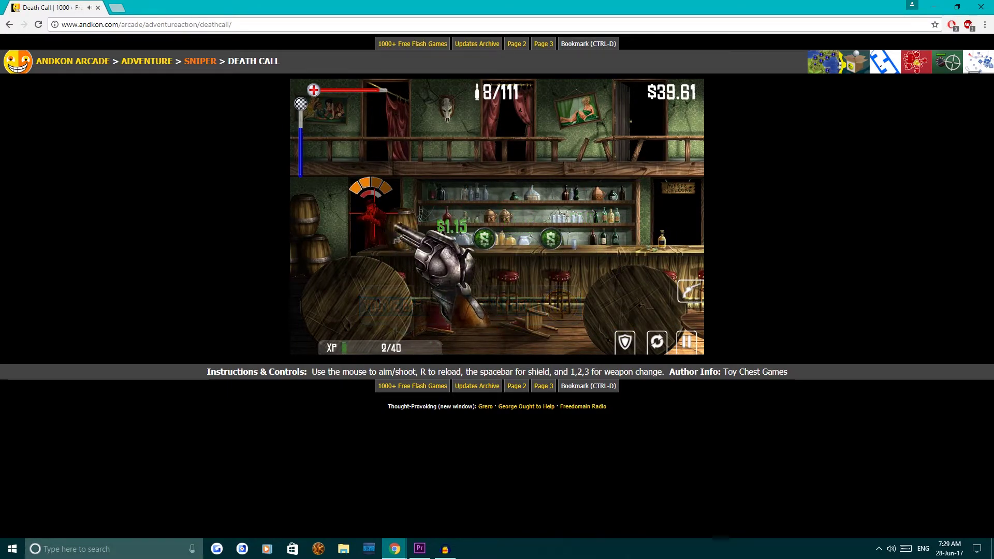
click(372, 221)
key(r)
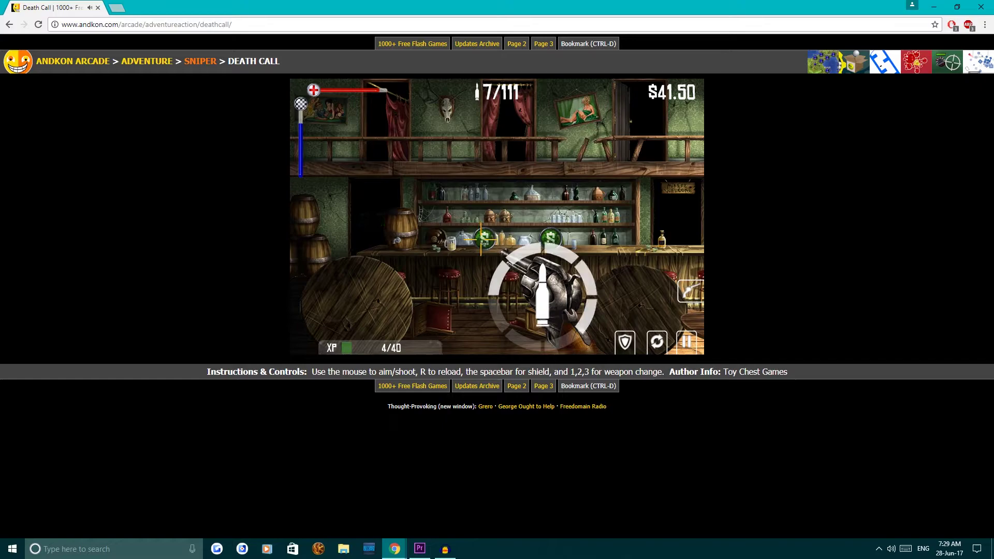
Collect the coin and kill the fat enemy and the gunman to end wave 2
click(485, 238)
click(404, 229)
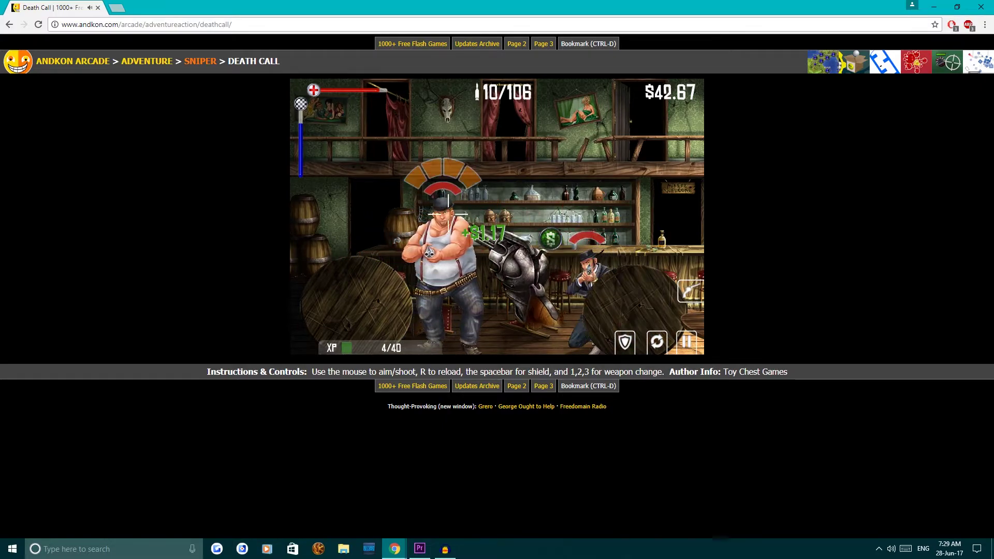
click(441, 233)
click(567, 279)
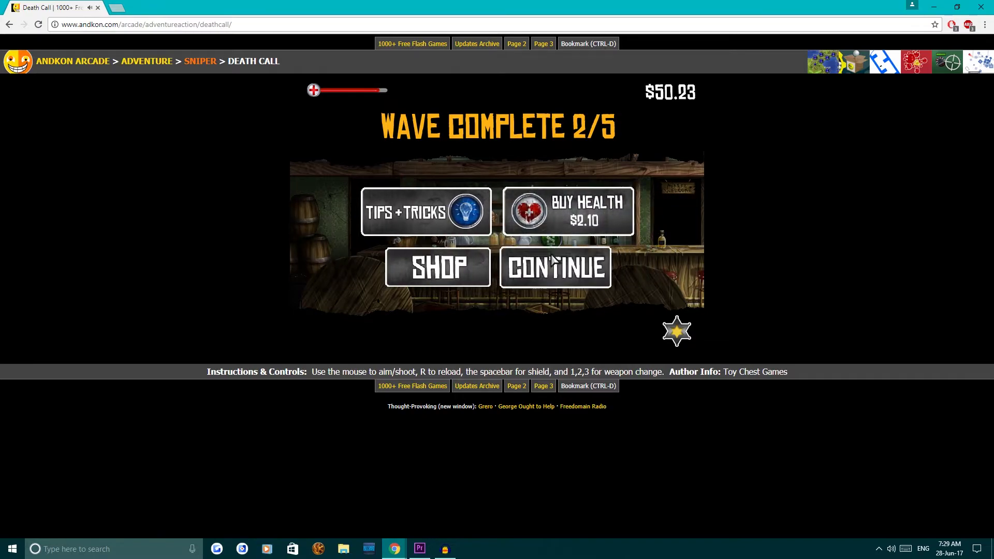
Continue past the Wave Complete screen into wave 3 with $50.23
click(553, 260)
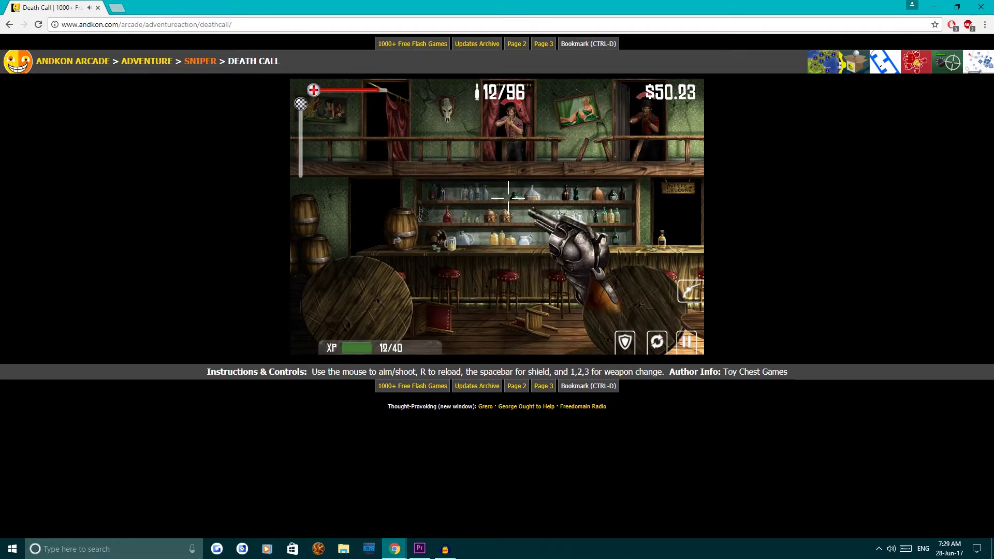
Kill the upper-right balcony gunman, the red gunman at the bar, and the flying robot
click(510, 125)
click(637, 129)
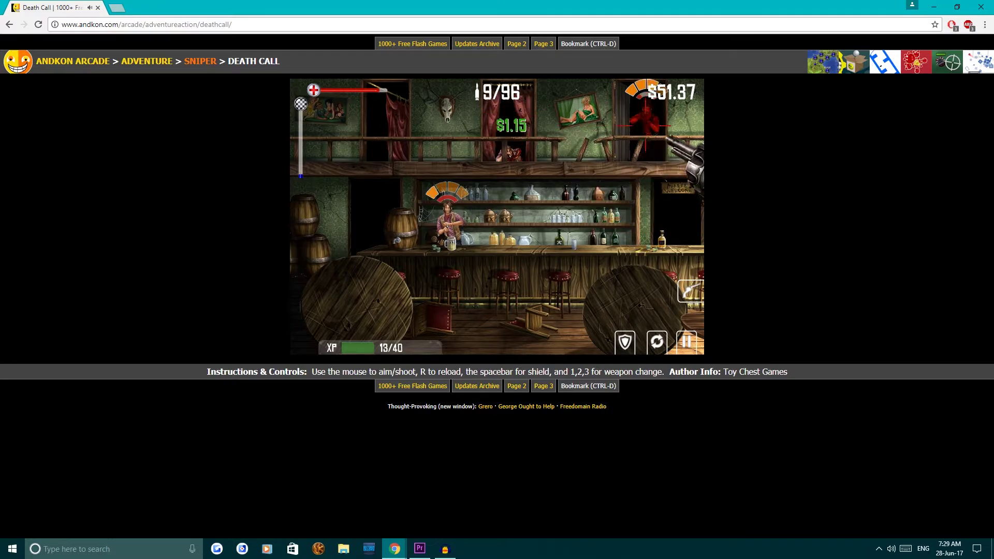
click(659, 148)
click(571, 210)
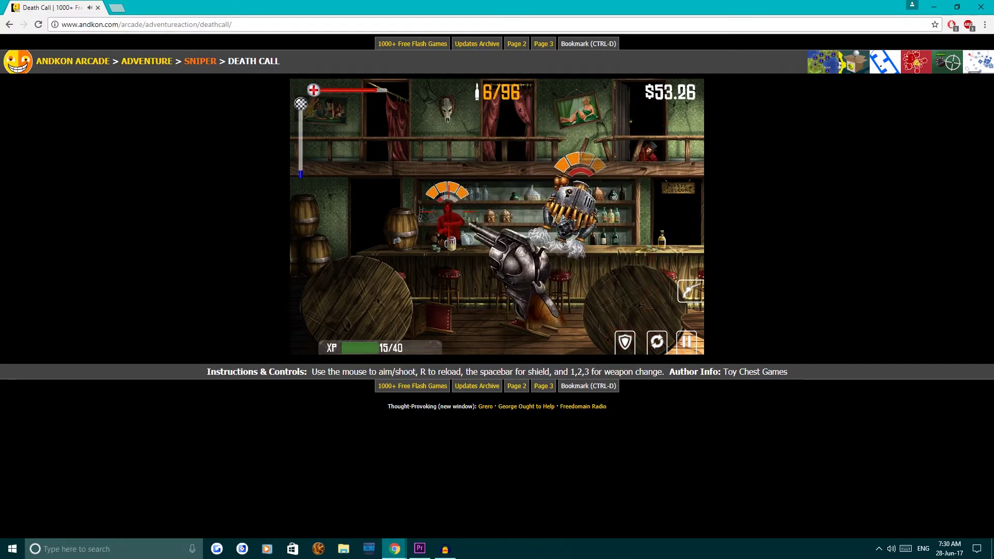
click(571, 217)
click(451, 210)
click(621, 202)
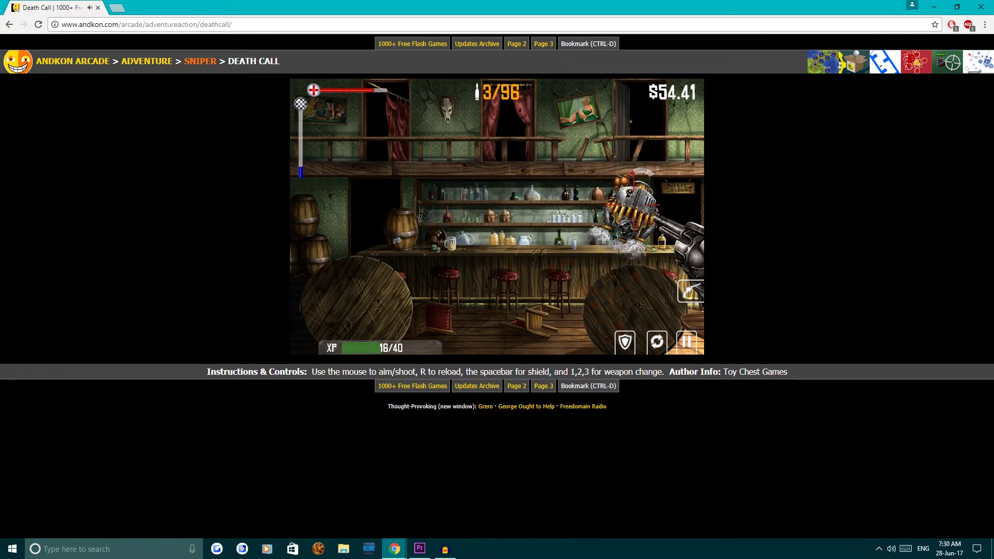
click(633, 202)
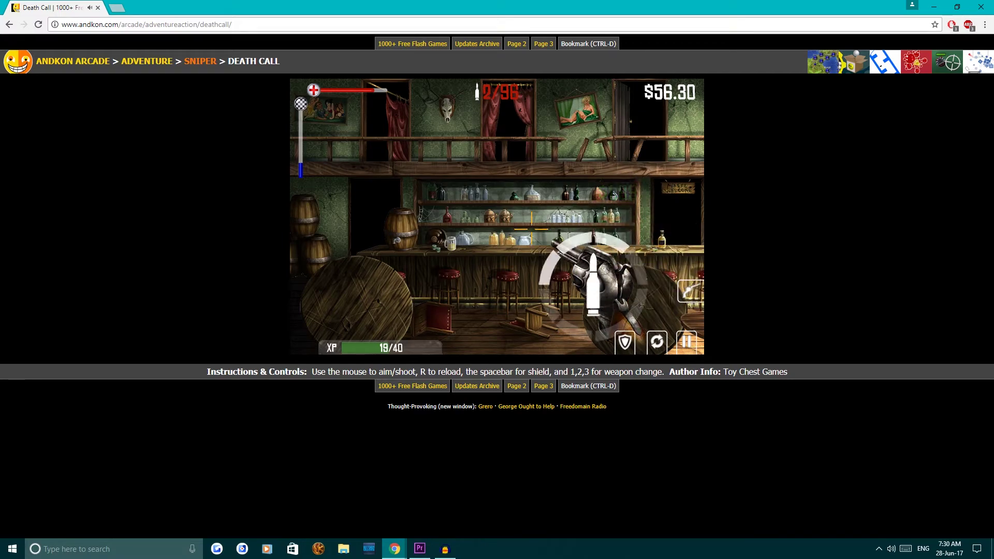
Clear the new balcony gunmen and collect the money coin on the bar shelf
click(466, 128)
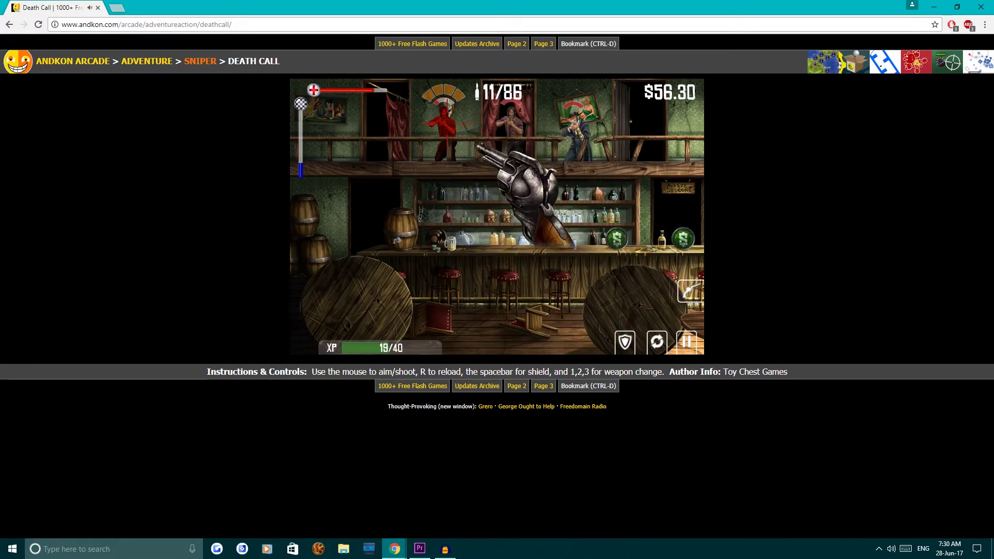
click(424, 136)
click(428, 131)
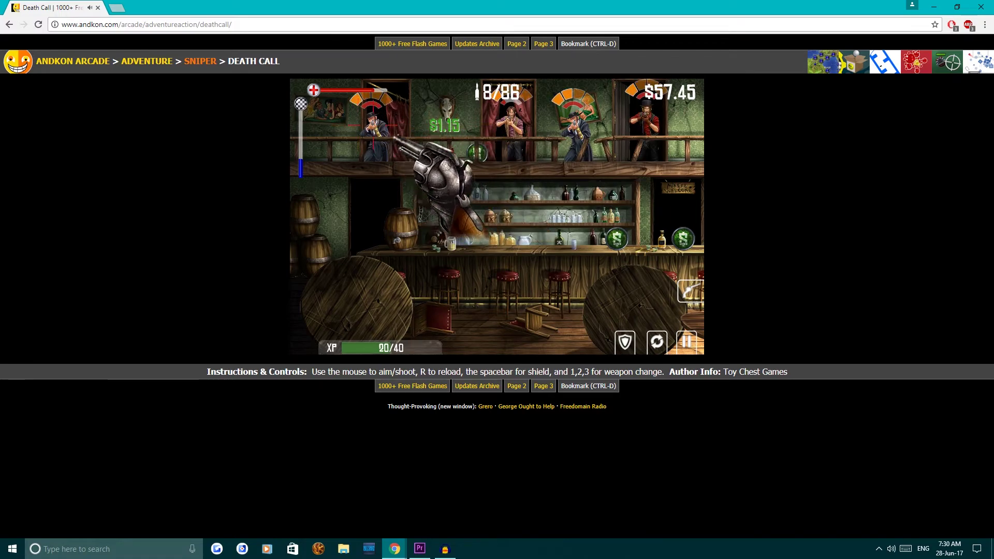
click(388, 135)
click(377, 128)
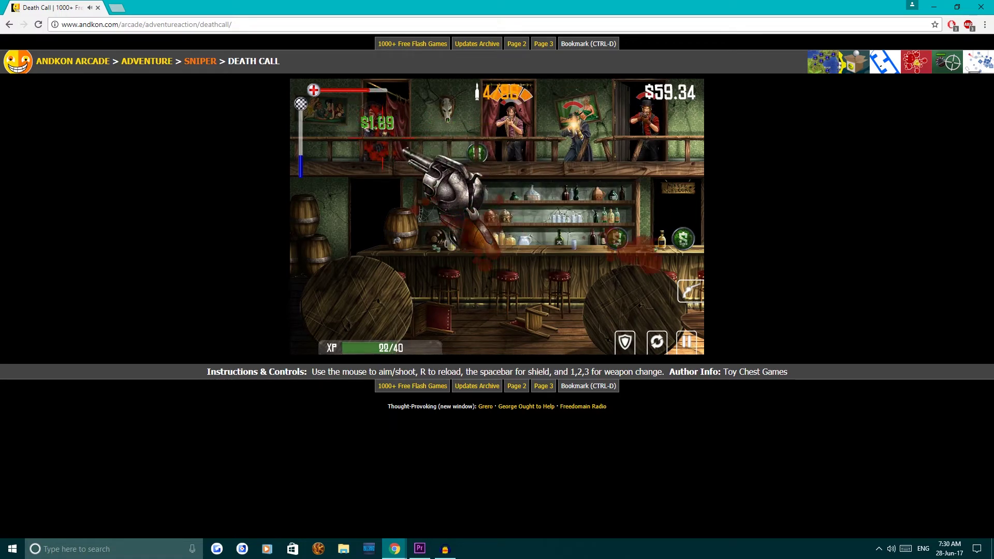
click(509, 121)
click(579, 128)
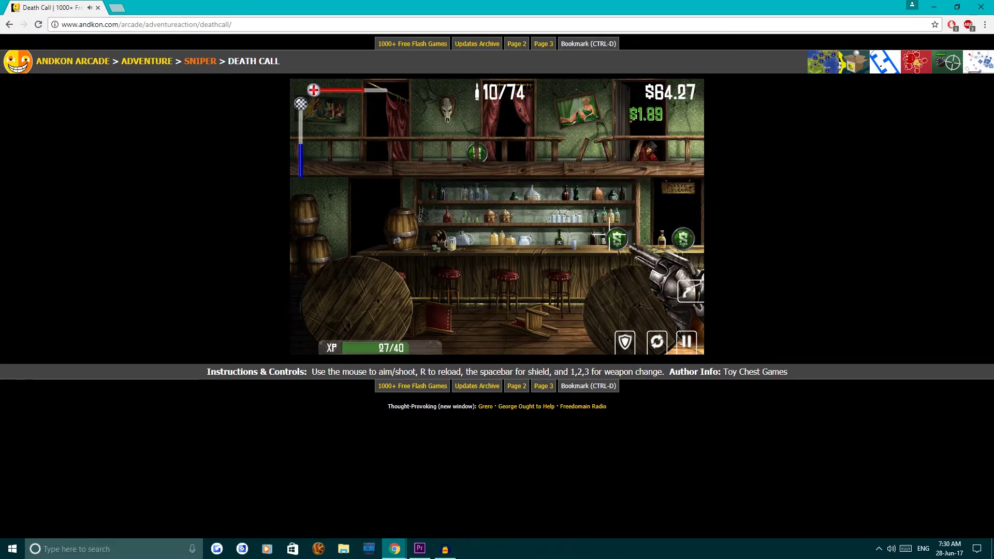
click(616, 237)
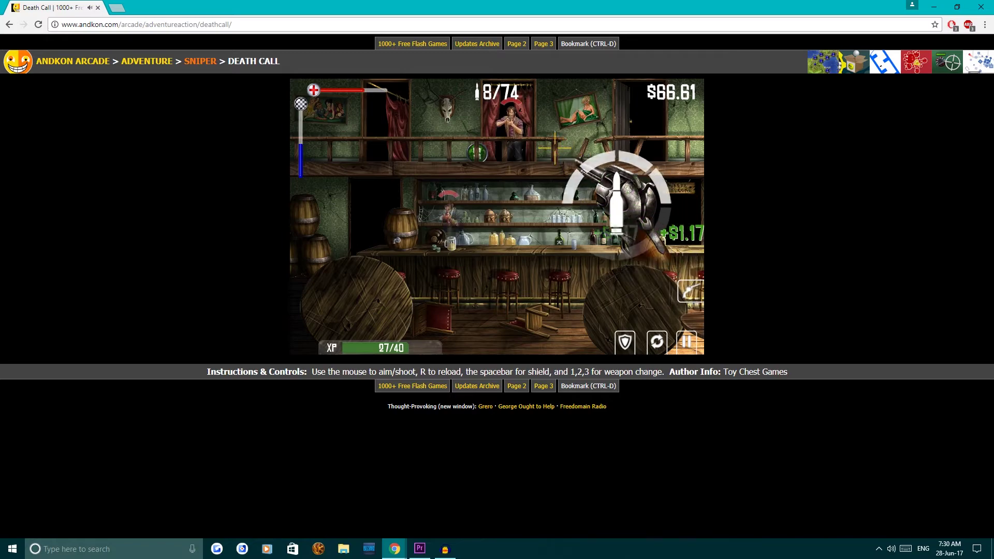
Shoot the balcony gunman, both gunmen at the bar, and the right-side gunmen
click(591, 179)
click(543, 148)
click(512, 117)
click(513, 127)
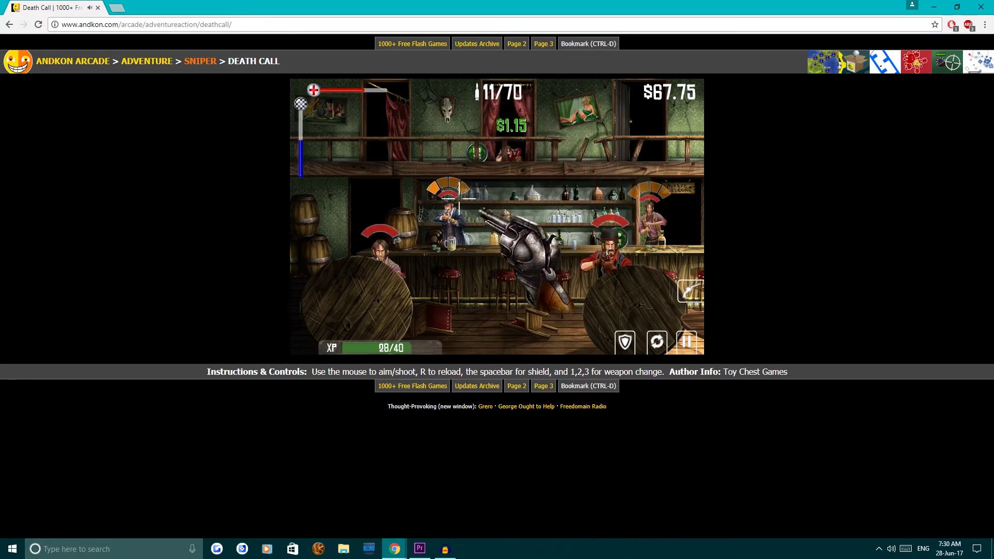
click(446, 233)
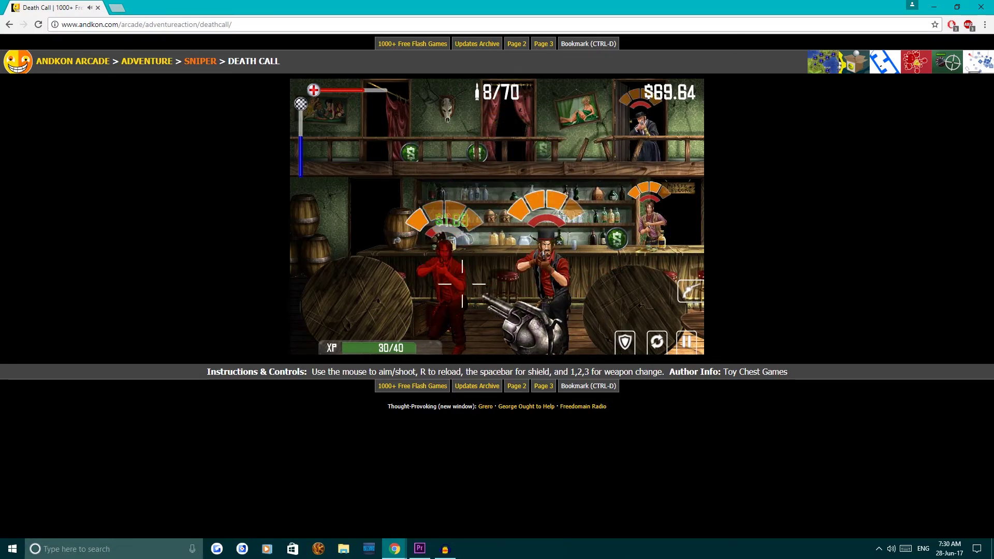
click(447, 232)
click(544, 265)
click(656, 214)
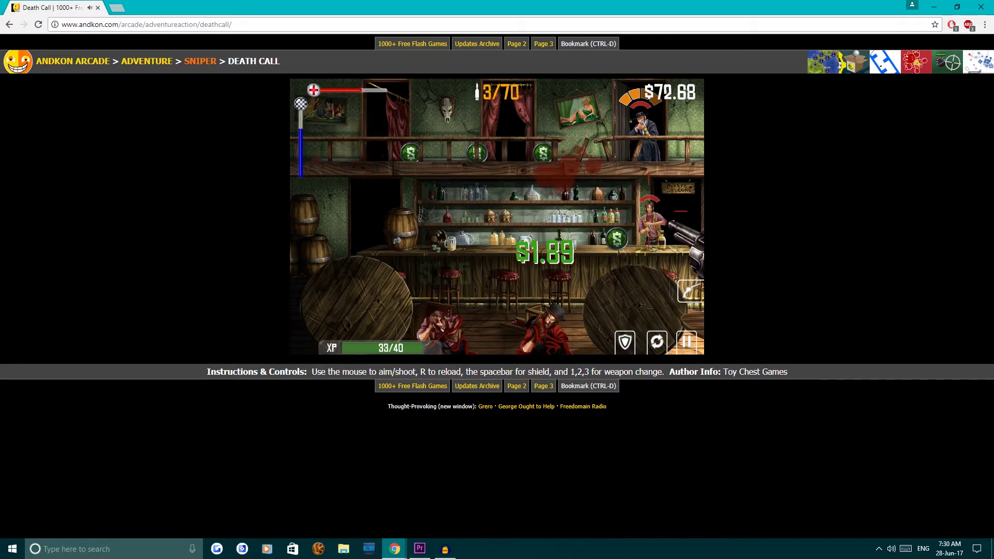
click(644, 124)
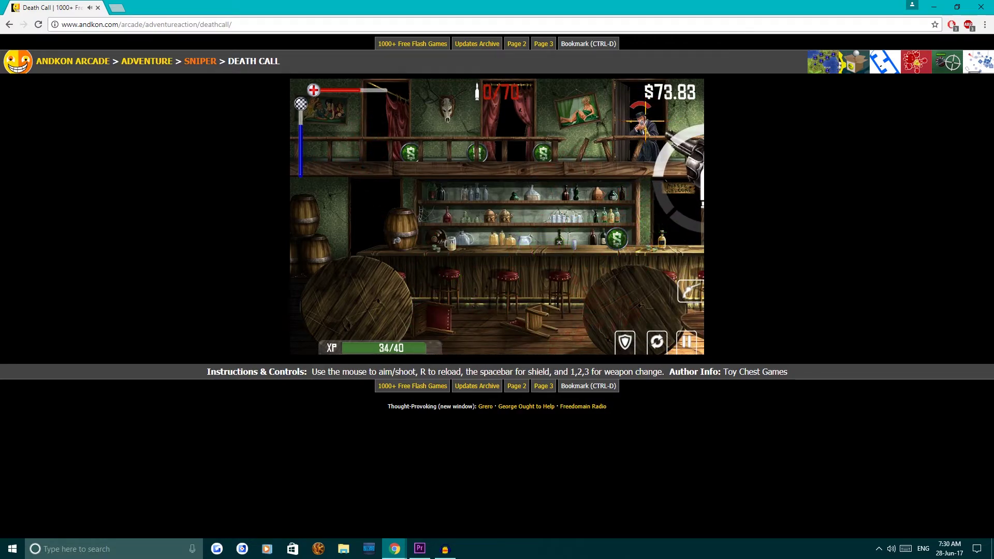
Reload, then kill both flying robots and the bartender gunman, reaching $80.65
key(r)
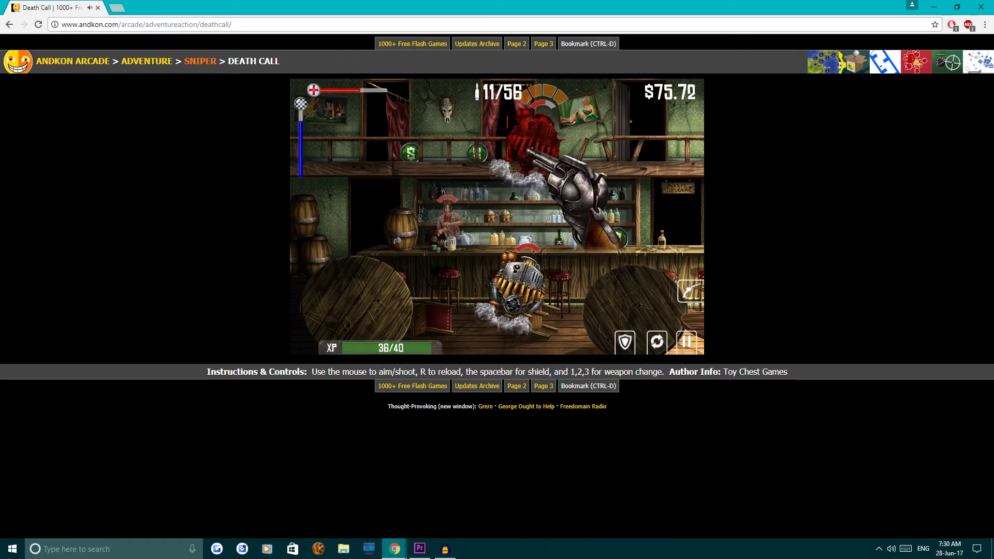
click(584, 118)
click(584, 119)
click(547, 287)
click(548, 288)
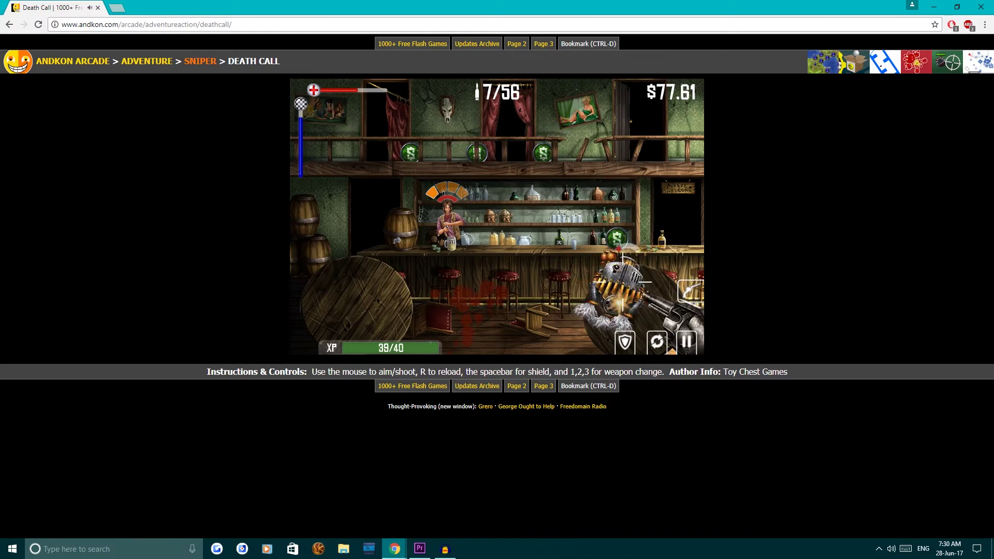
click(463, 220)
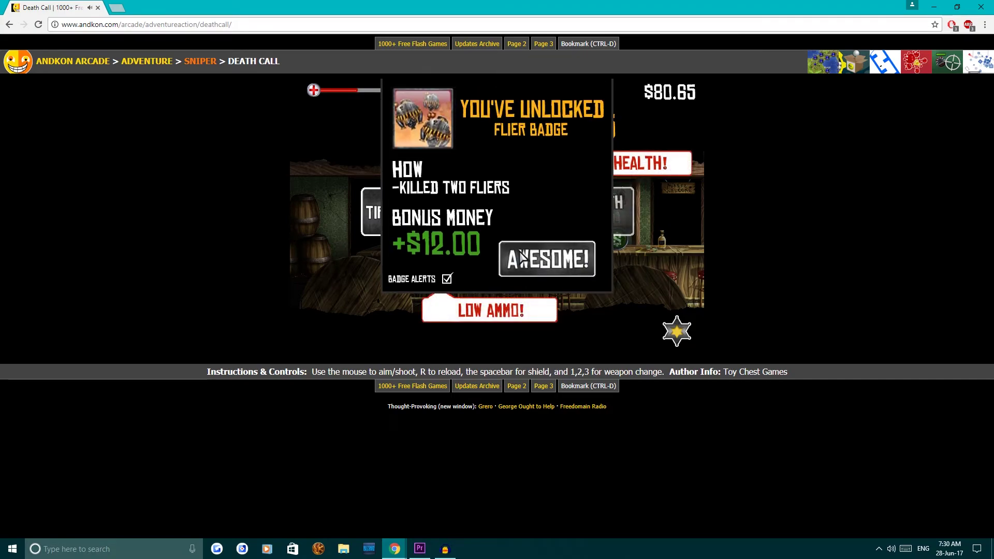
View the Badges grid, collect the Flier badge bonus, and enter the weapon shop with $92.65
click(519, 258)
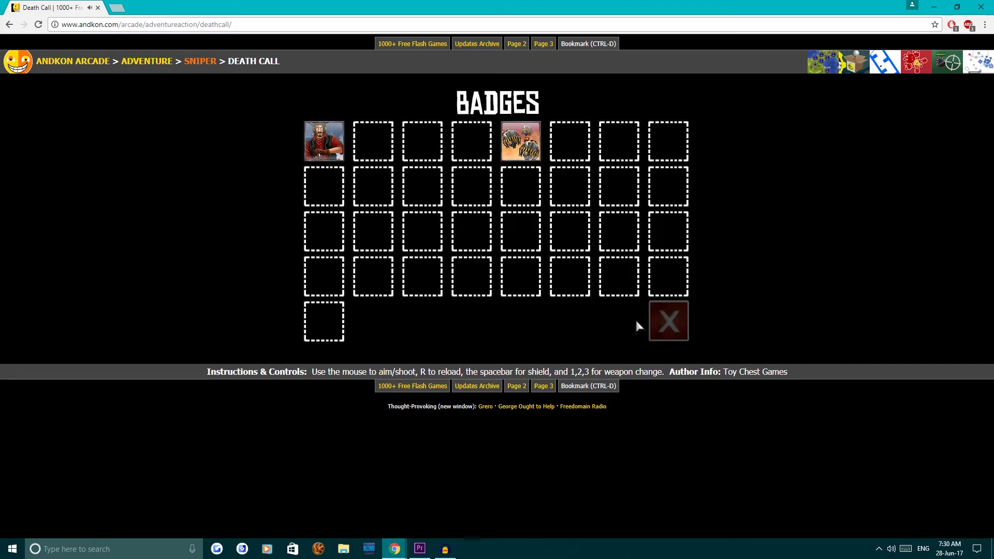
click(657, 318)
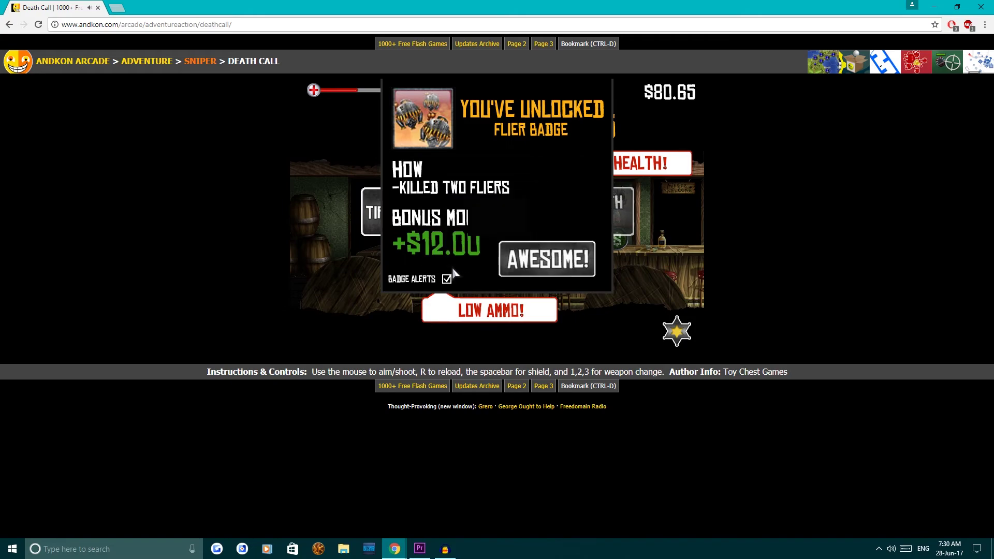
click(546, 260)
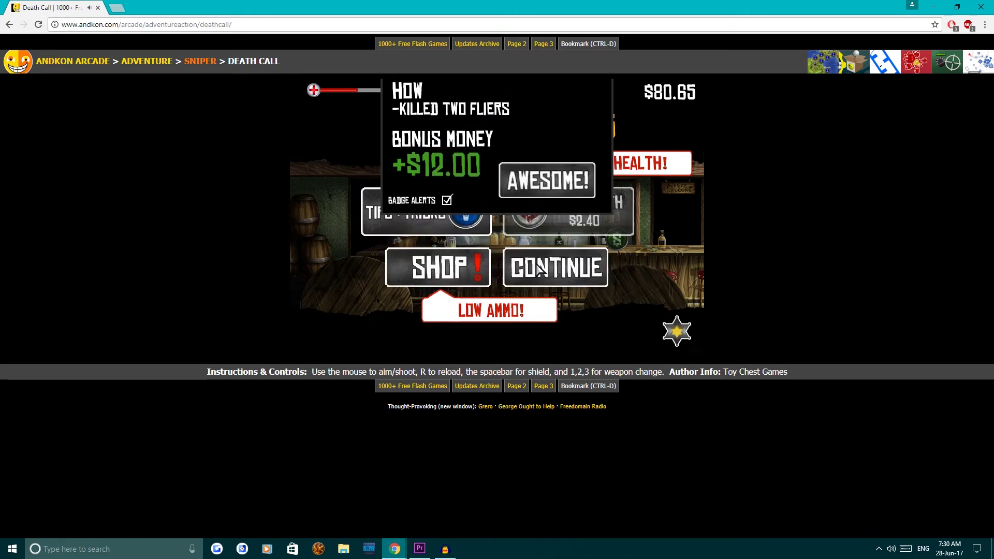
click(437, 268)
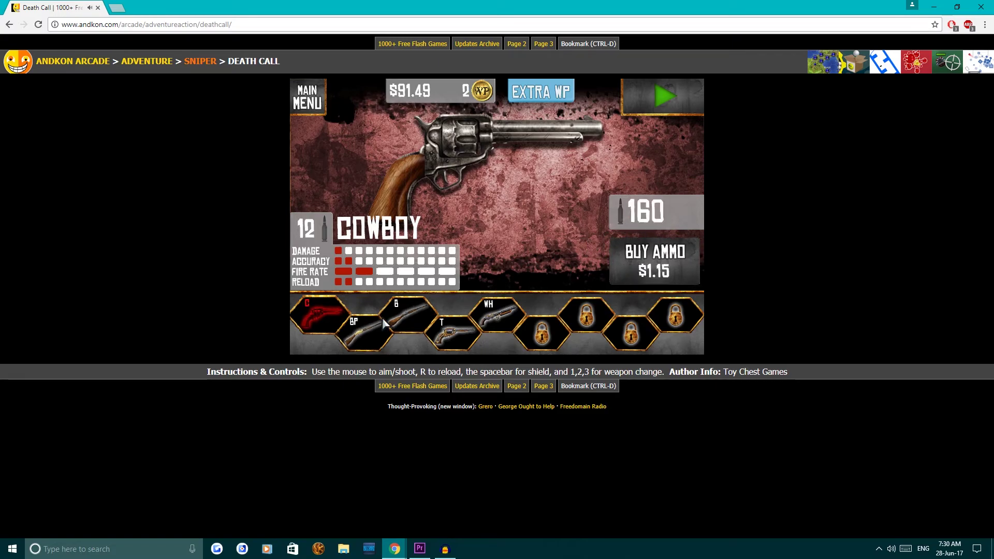
Preview the Bear Paw rifle, then buy more Cowboy revolver ammo
click(376, 329)
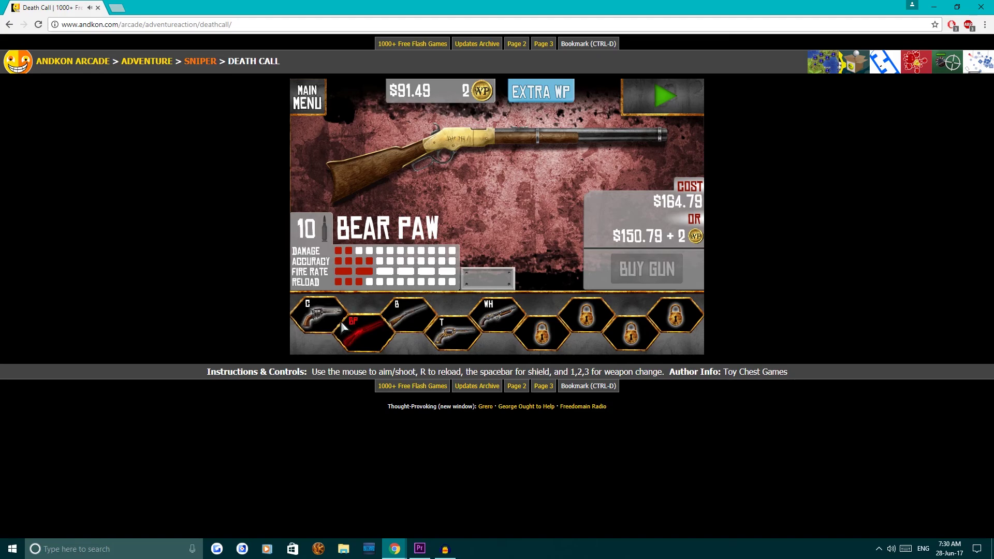
click(327, 317)
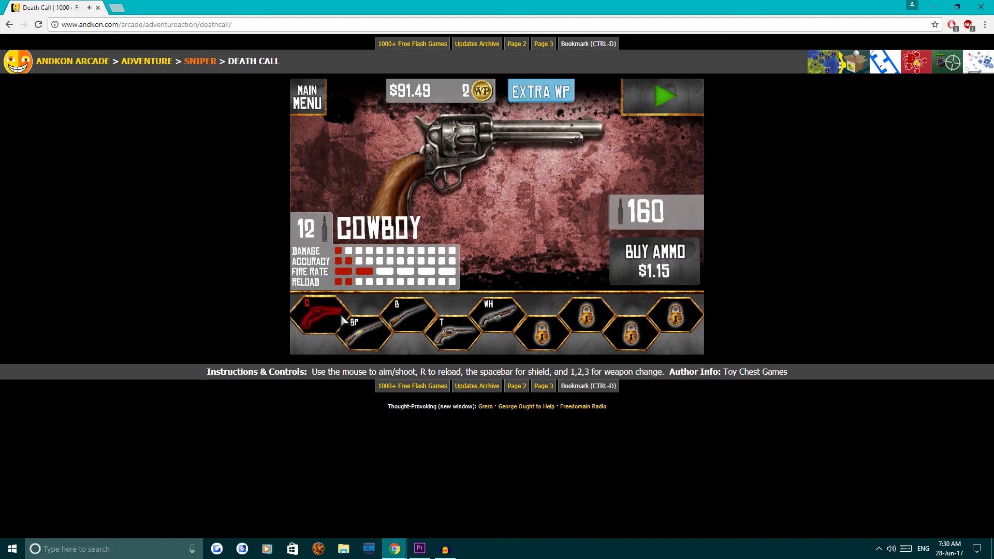
click(632, 272)
Check the extra weapon permit options, re-preview the $164.79 Bear Paw, and start wave 4
click(551, 98)
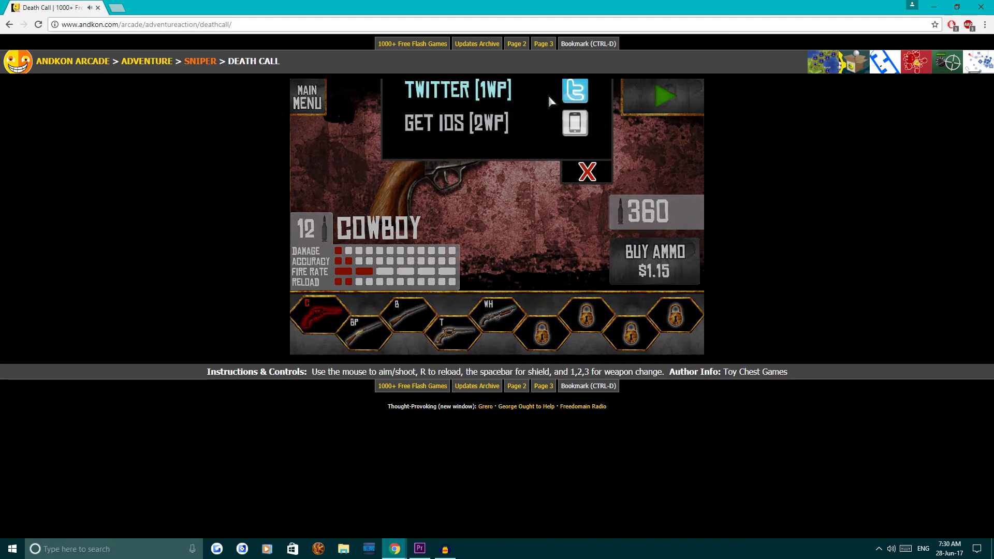
click(587, 253)
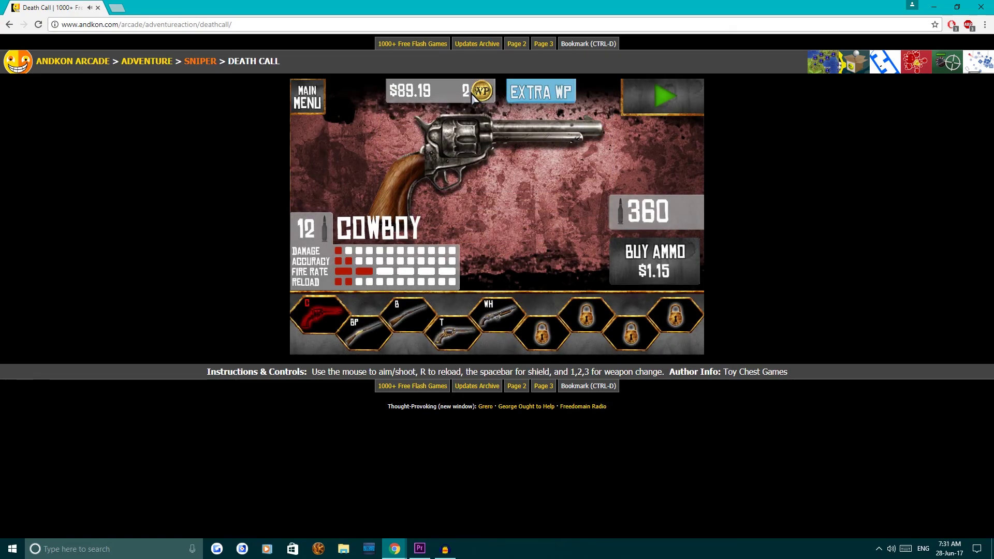
click(365, 332)
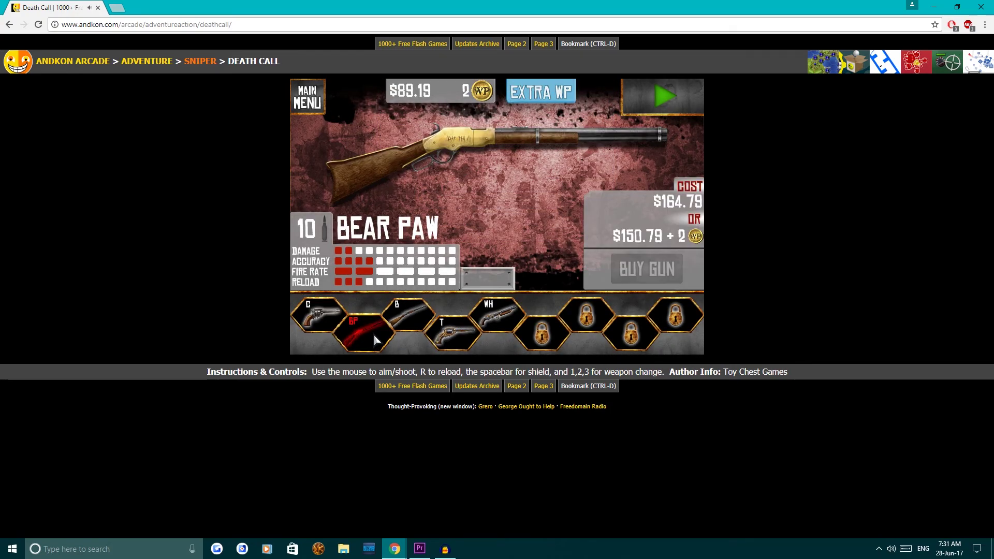
click(664, 94)
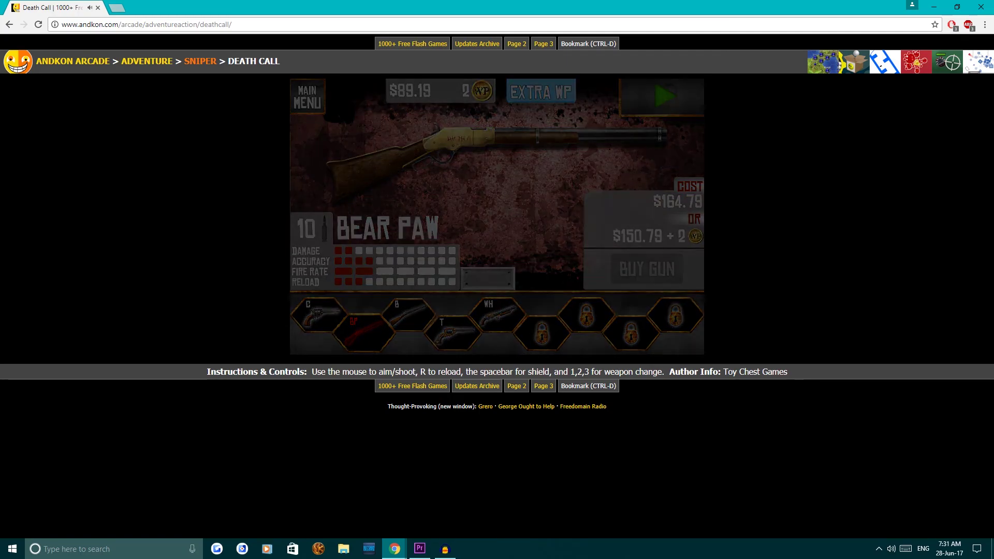